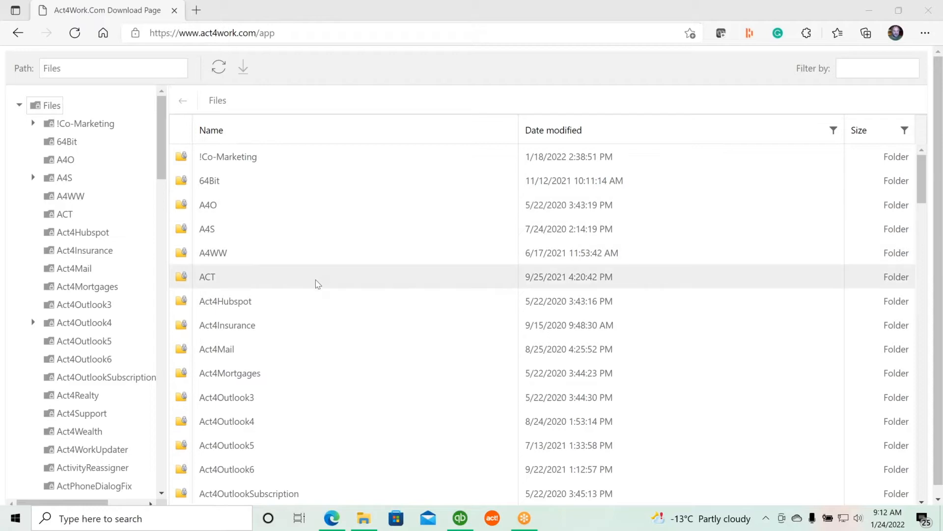
Browse the download page's file list and open the QSalesForAct folder's 64bit subfolder
{"action": "scroll", "coordinate": [316, 282], "scroll_direction": "down", "scroll_amount": 10}
{"action": "scroll", "coordinate": [318, 289], "scroll_direction": "down", "scroll_amount": 14}
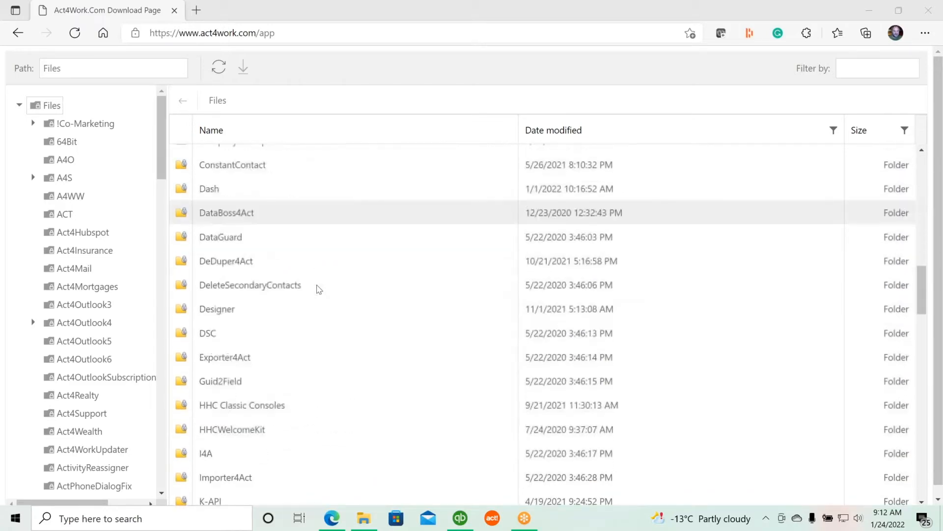
{"action": "scroll", "coordinate": [320, 289], "scroll_direction": "down", "scroll_amount": 4}
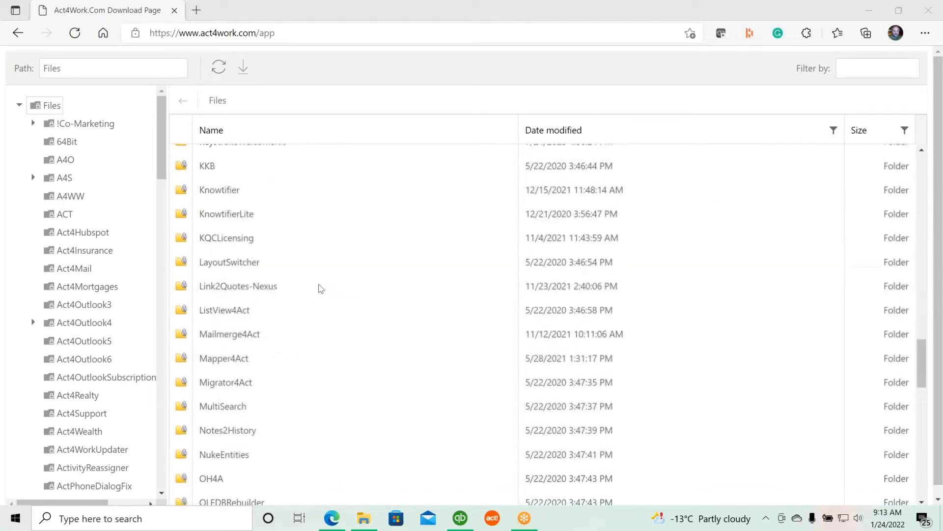
{"action": "scroll", "coordinate": [329, 289], "scroll_direction": "down", "scroll_amount": 5}
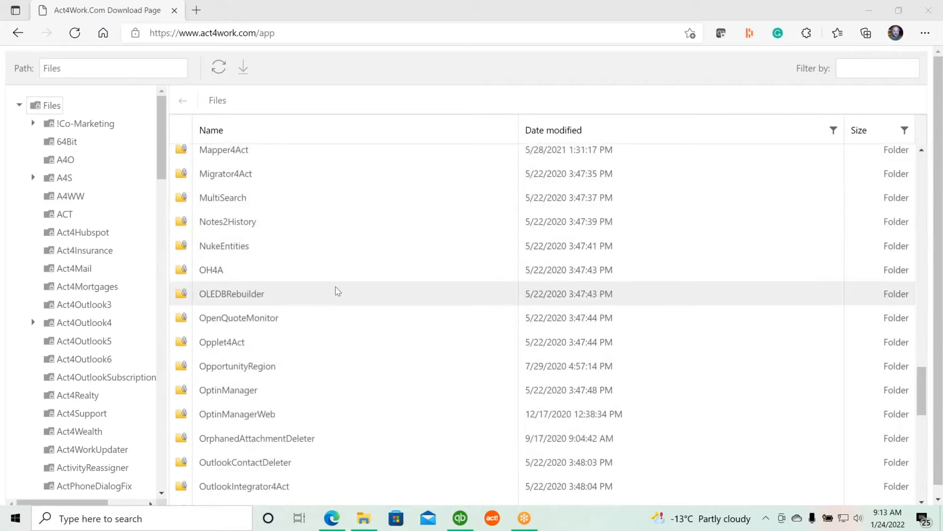
{"action": "scroll", "coordinate": [339, 292], "scroll_direction": "down", "scroll_amount": 8}
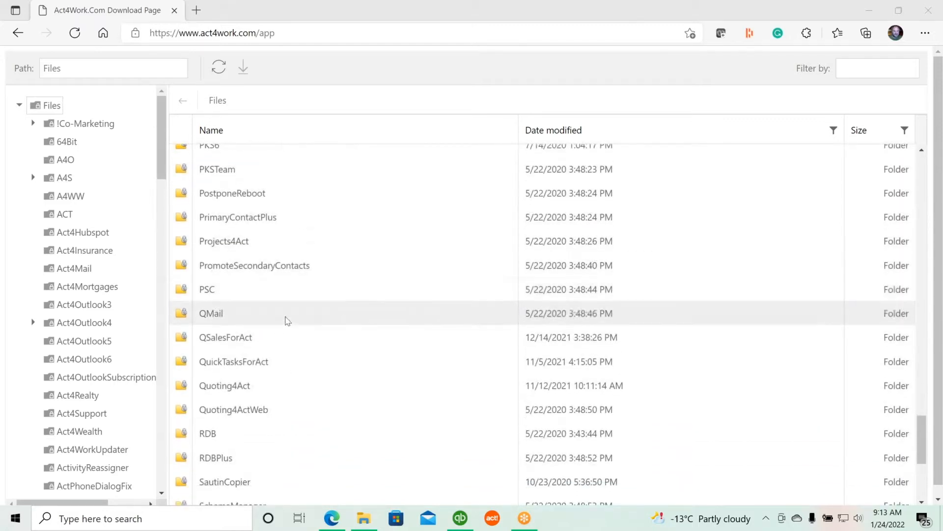
{"action": "double_click", "coordinate": [238, 342]}
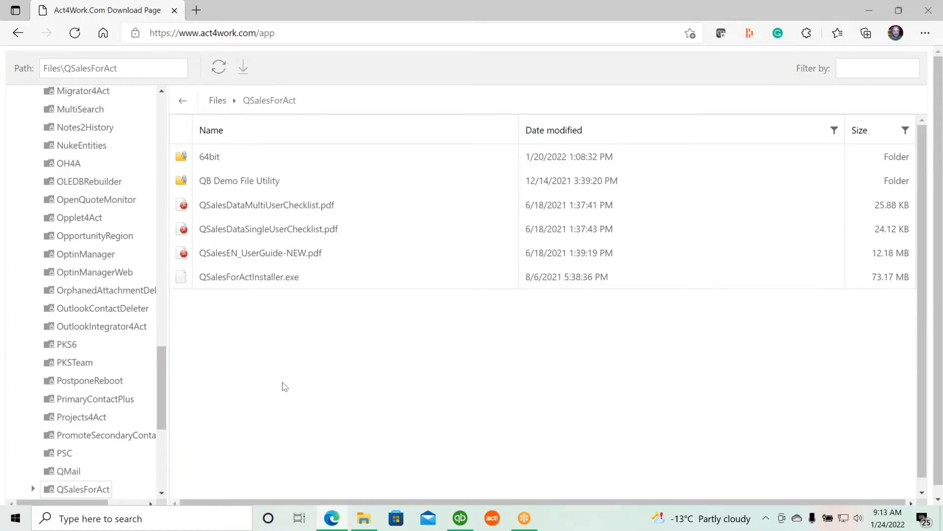
{"action": "double_click", "coordinate": [221, 159]}
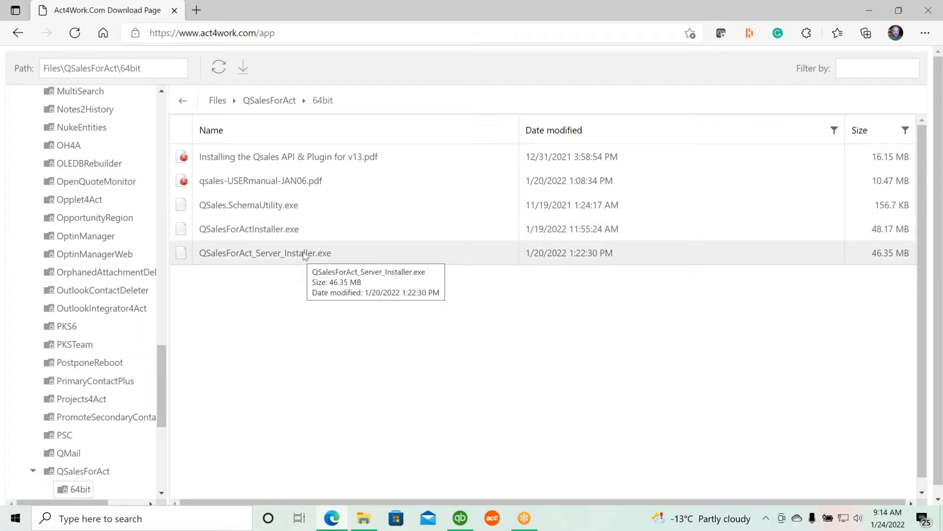
Run the QSalesForAct_Server_Installer (1).exe file from the Downloads folder
{"action": "left_click", "coordinate": [869, 12]}
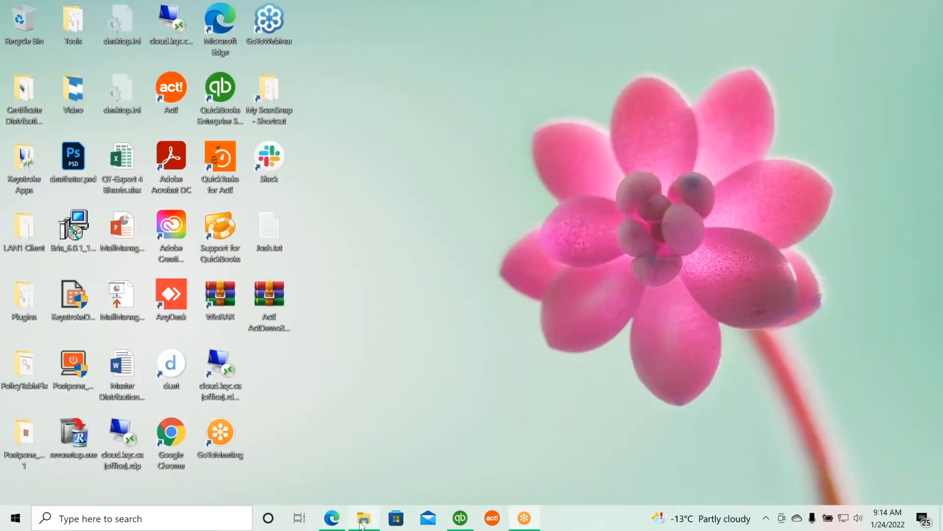
{"action": "left_click", "coordinate": [362, 521]}
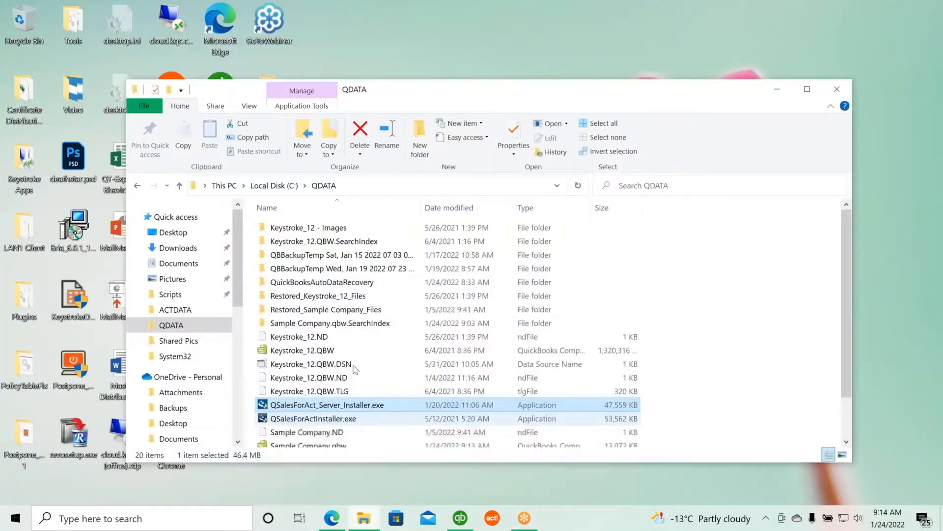
{"action": "left_click", "coordinate": [205, 249]}
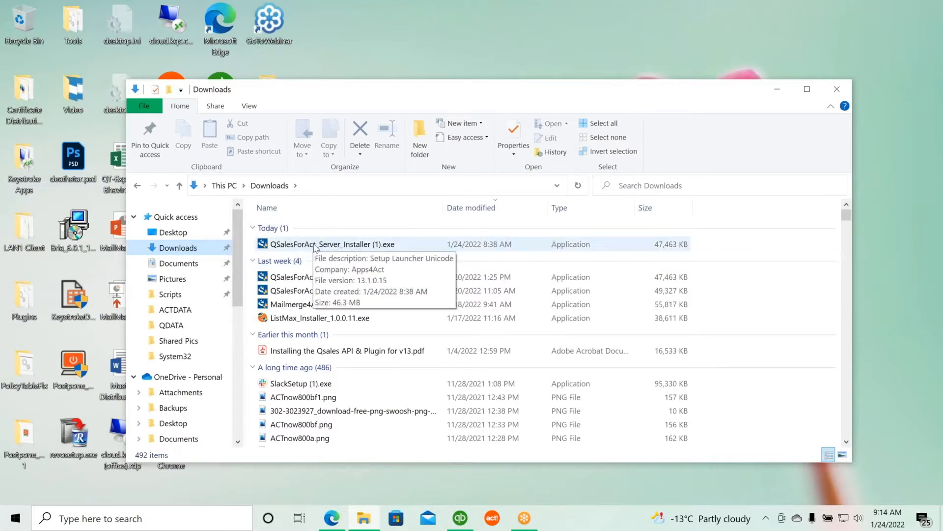
{"action": "double_click", "coordinate": [314, 244]}
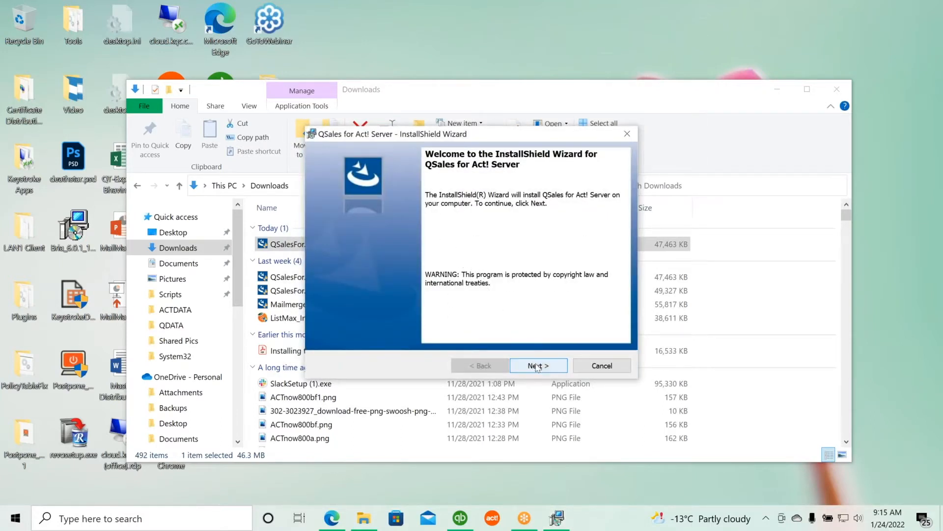
Step through the QSales for Act! Server wizard using the Custom setup type with its default features and install folder
{"action": "left_click", "coordinate": [536, 367]}
{"action": "left_click", "coordinate": [350, 317]}
{"action": "left_click", "coordinate": [539, 365]}
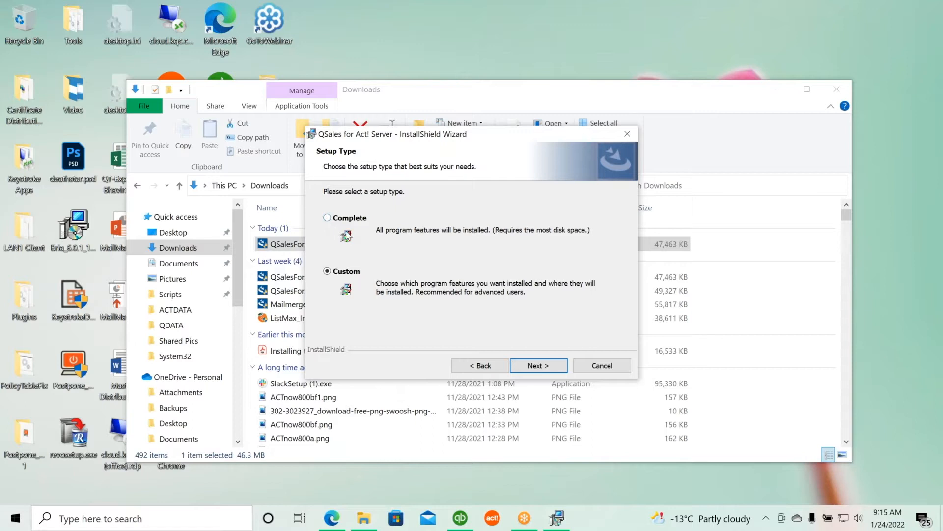
{"action": "left_click", "coordinate": [539, 366]}
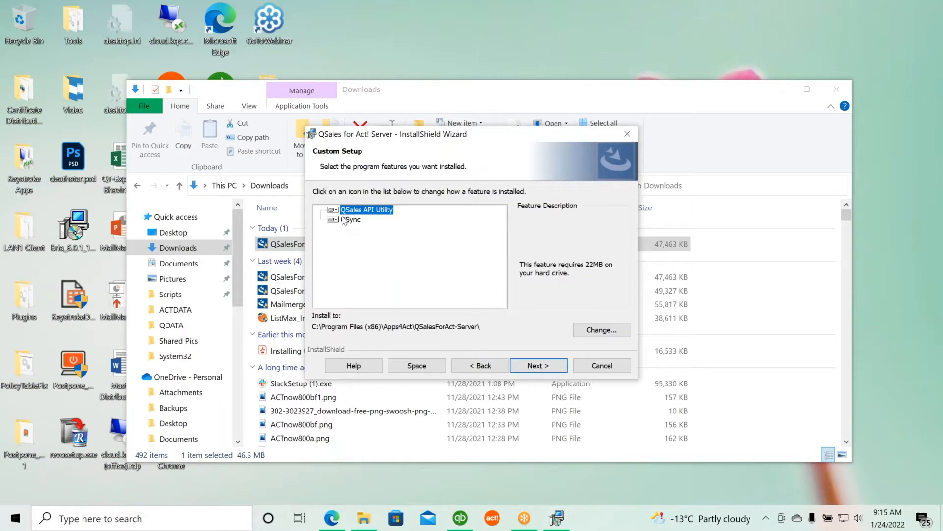
{"action": "left_click", "coordinate": [536, 369]}
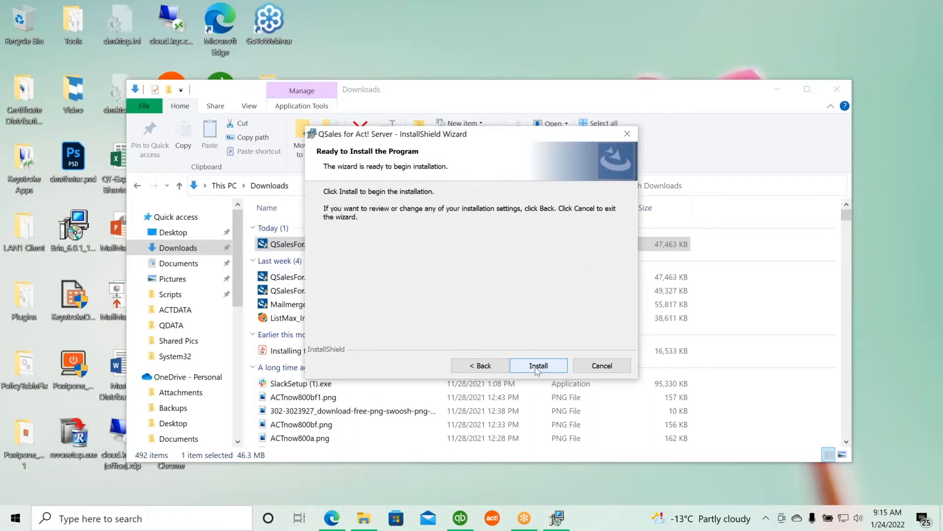
Install QSales for Act! Server and finish both its wizard and the QBFC14 installer
{"action": "left_click", "coordinate": [538, 369]}
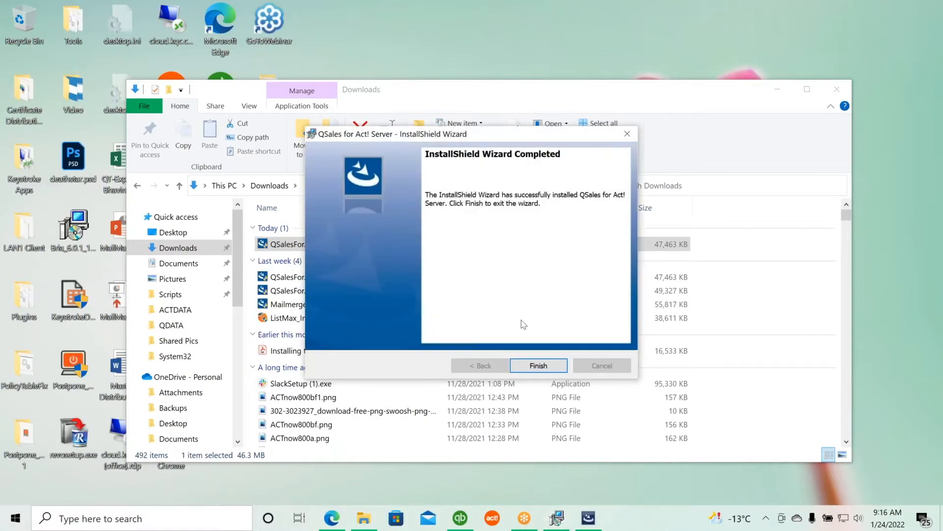
{"action": "left_click", "coordinate": [539, 366]}
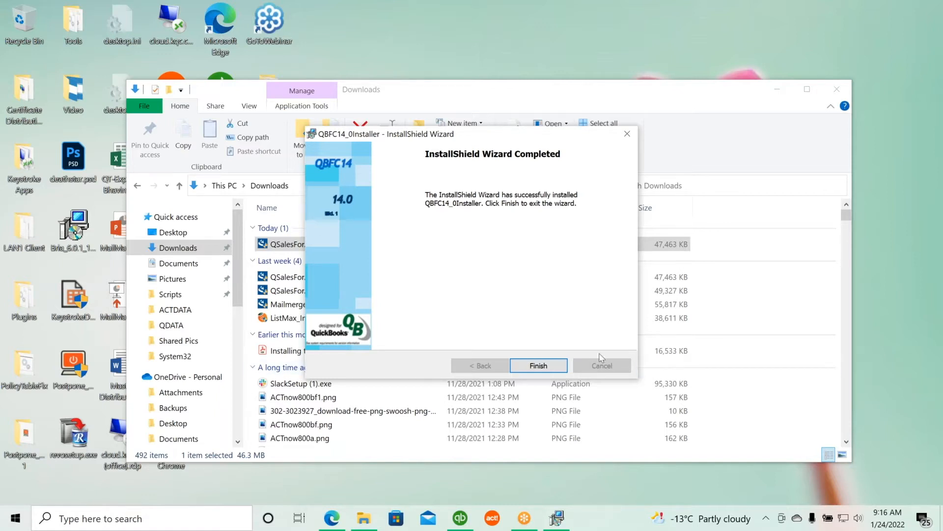
{"action": "left_click", "coordinate": [539, 366]}
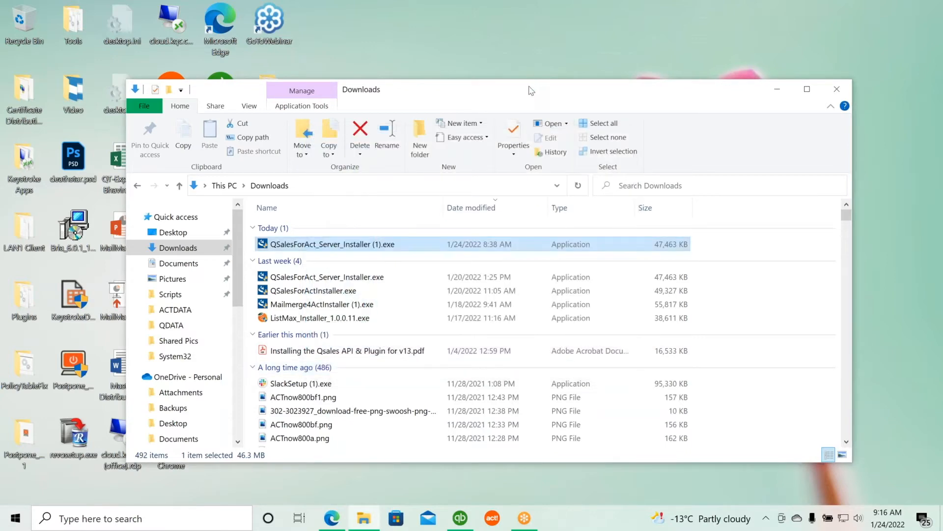
Close the Downloads window and launch QSales API Utility from the QSales for Act group in the Start menu
{"action": "left_click_drag", "start_coordinate": [531, 91], "coordinate": [286, 116]}
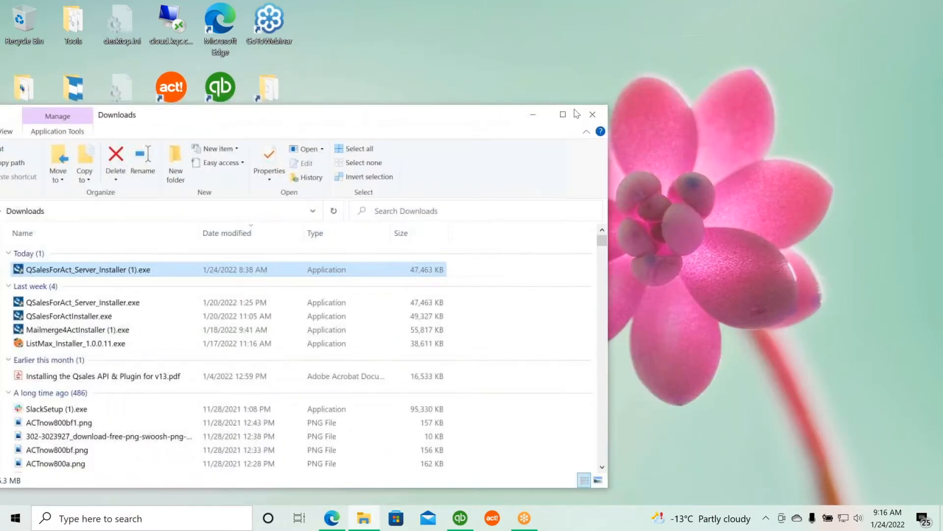
{"action": "left_click", "coordinate": [602, 116]}
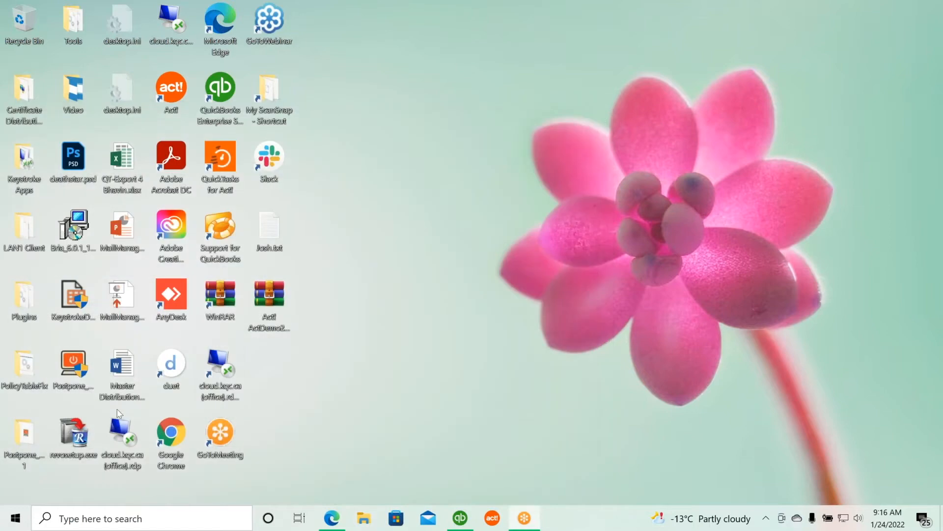
{"action": "left_click", "coordinate": [14, 520]}
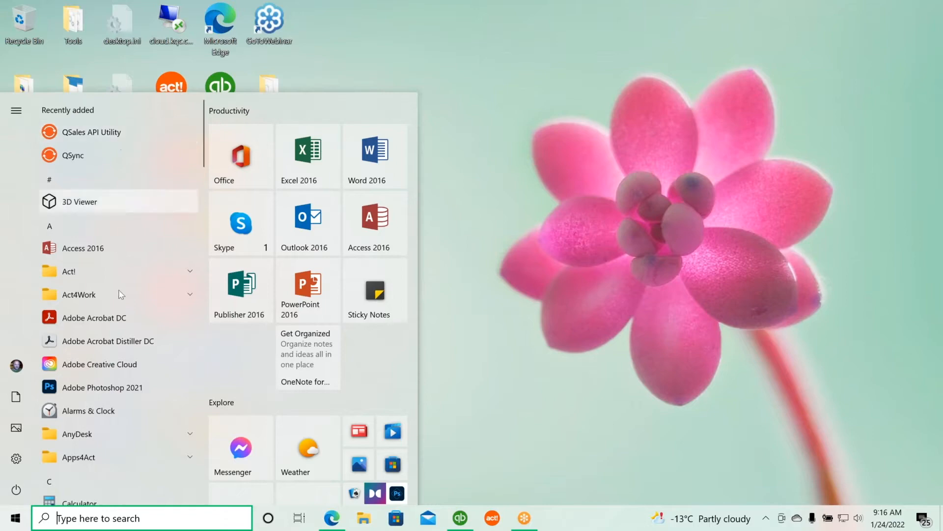
{"action": "scroll", "coordinate": [124, 353], "scroll_direction": "down", "scroll_amount": 15}
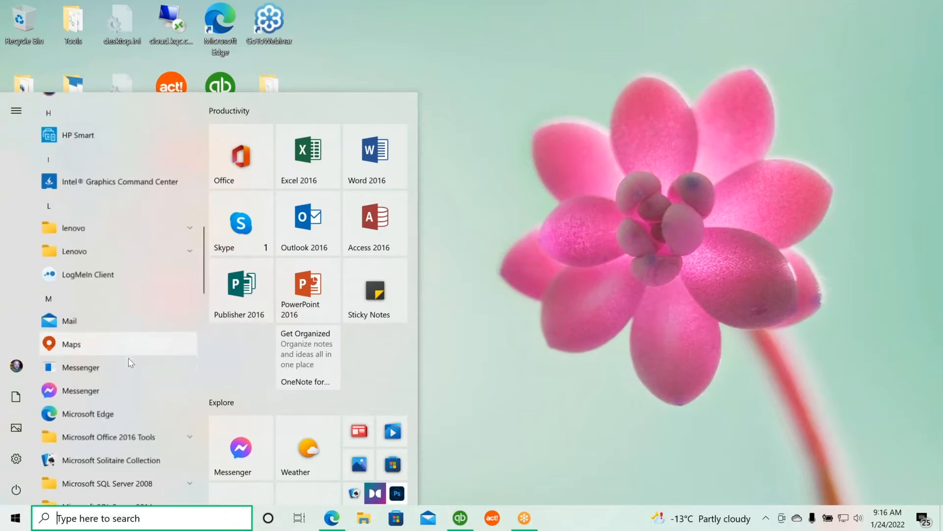
{"action": "scroll", "coordinate": [129, 361], "scroll_direction": "down", "scroll_amount": 15}
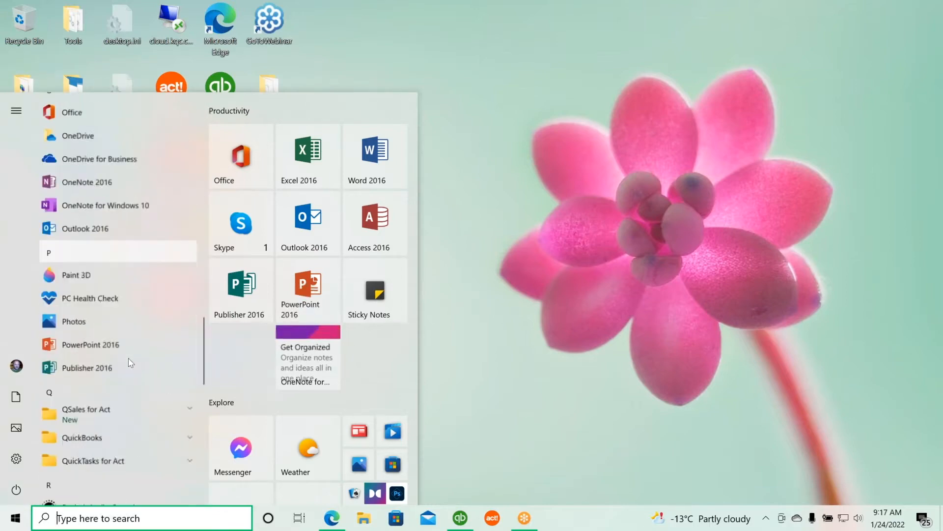
{"action": "scroll", "coordinate": [130, 362], "scroll_direction": "down", "scroll_amount": 3}
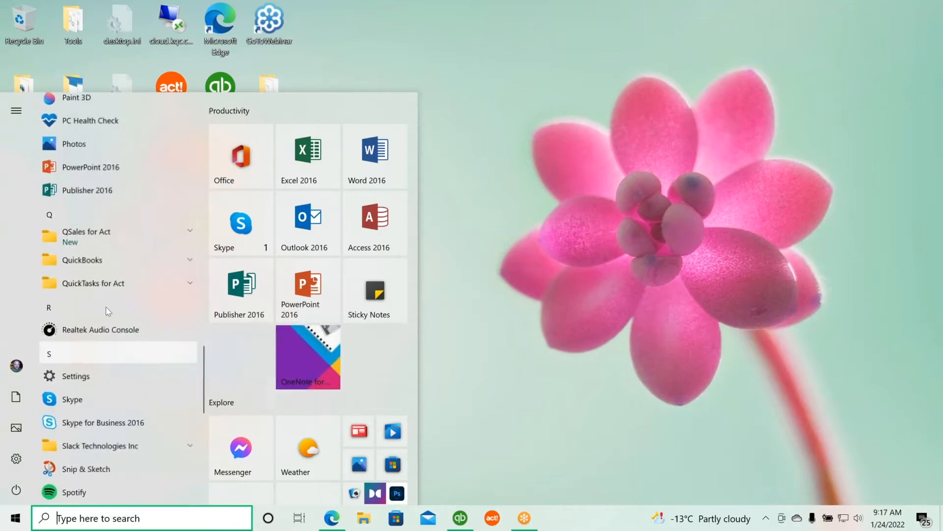
{"action": "left_click", "coordinate": [90, 235]}
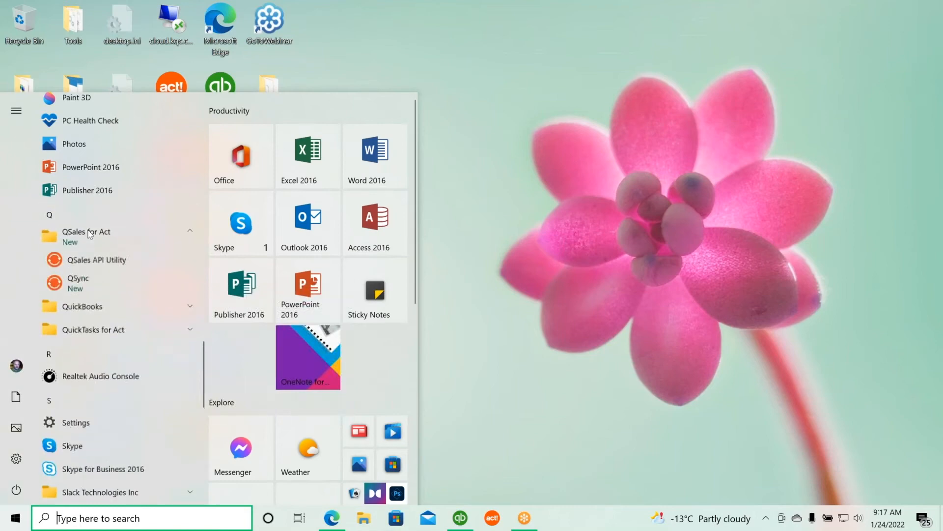
{"action": "left_click", "coordinate": [110, 264]}
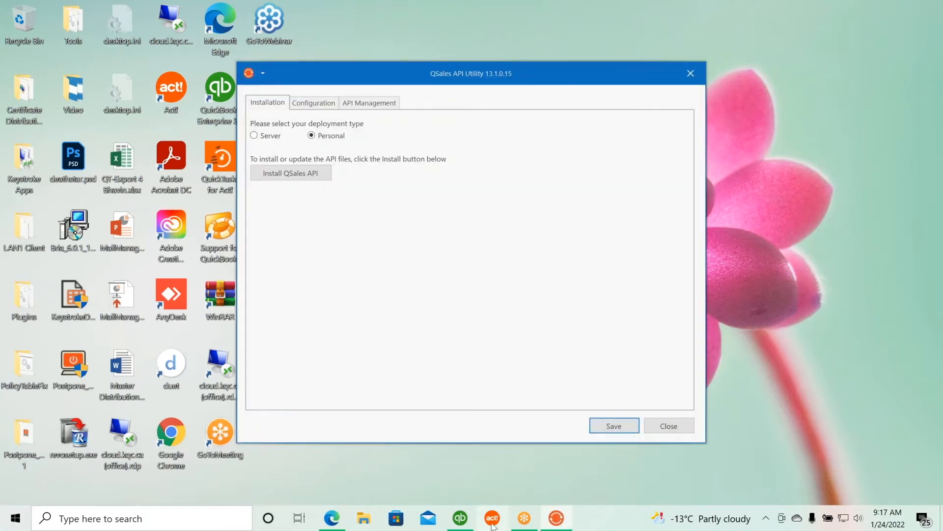
Install the QSales API with the Personal deployment type and agree to start the QSales API application
{"action": "mouse_move", "coordinate": [461, 521]}
{"action": "left_click_drag", "start_coordinate": [523, 72], "coordinate": [496, 86]}
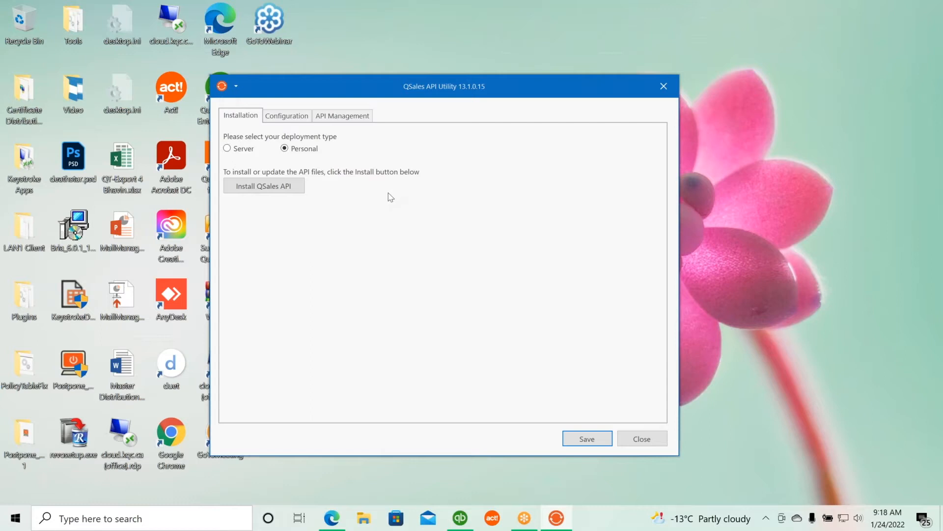
{"action": "left_click", "coordinate": [269, 190]}
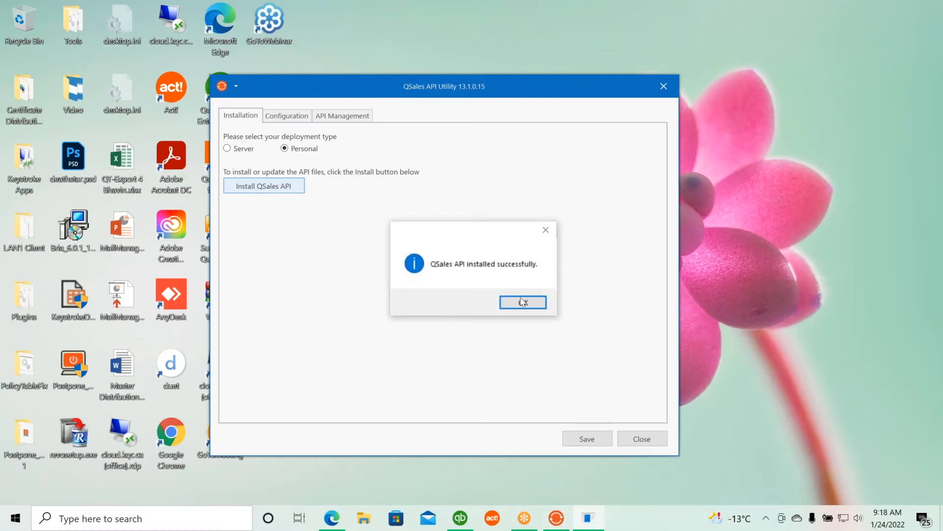
{"action": "left_click", "coordinate": [522, 303]}
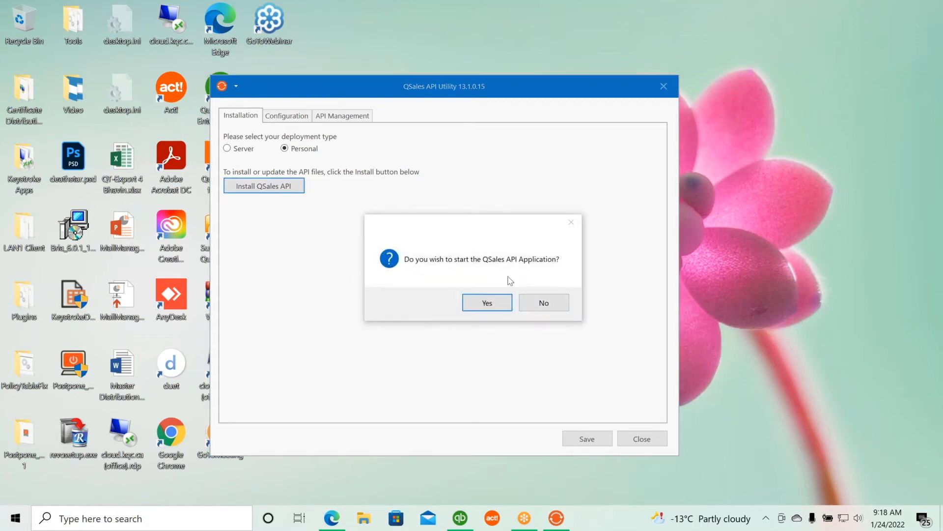
{"action": "left_click", "coordinate": [539, 307]}
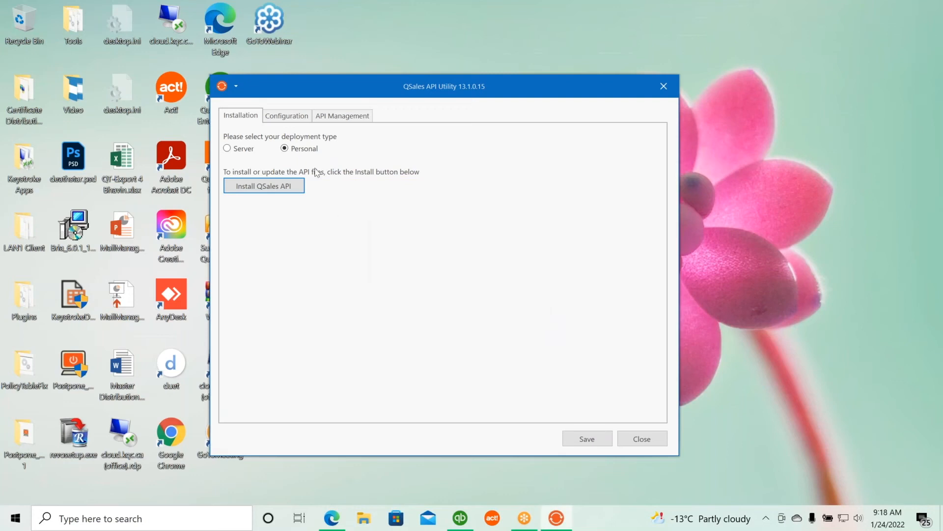
Open the Configuration settings and review the QuickBooks Edition options for the Sample Company.qbw file
{"action": "left_click", "coordinate": [284, 118]}
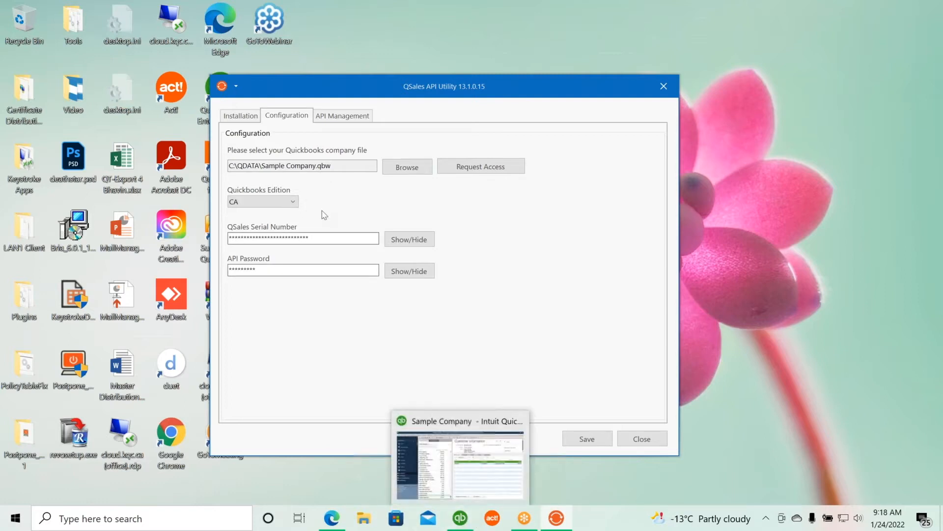
{"action": "mouse_move", "coordinate": [464, 522]}
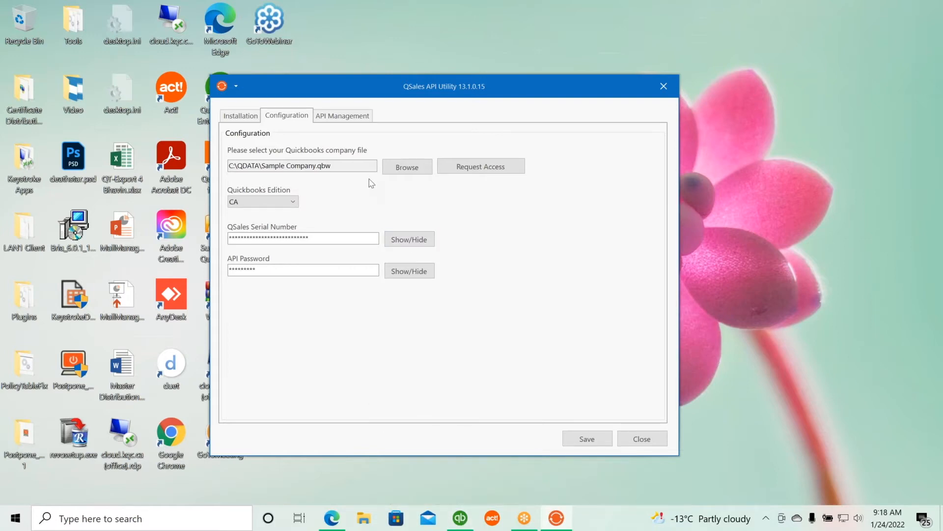
{"action": "left_click", "coordinate": [293, 202]}
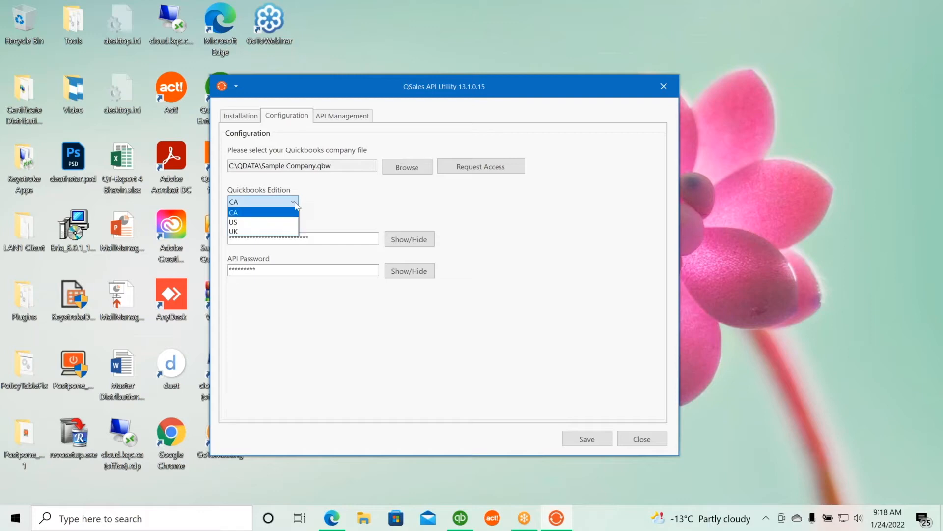
{"action": "left_click", "coordinate": [337, 204]}
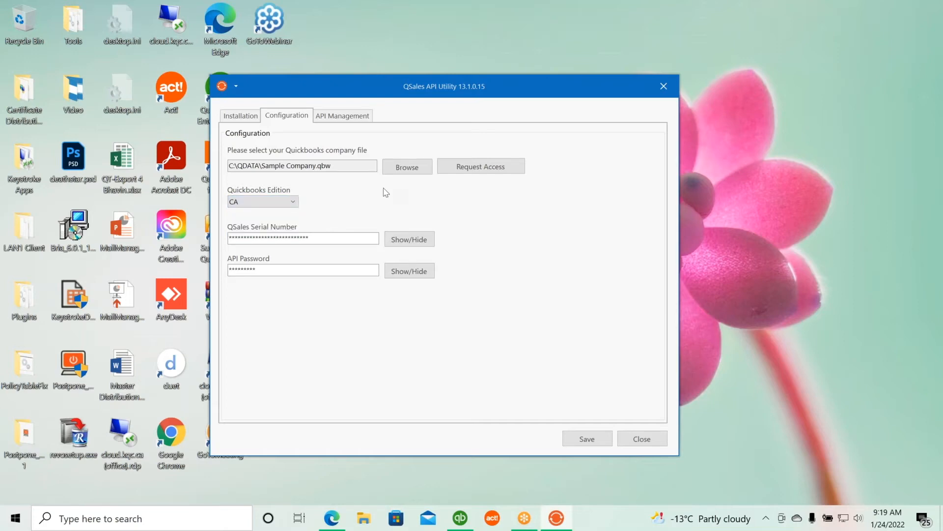
Request QuickBooks access for the Sample Company file and bring the QuickBooks authorization dialog forward
{"action": "left_click", "coordinate": [494, 169]}
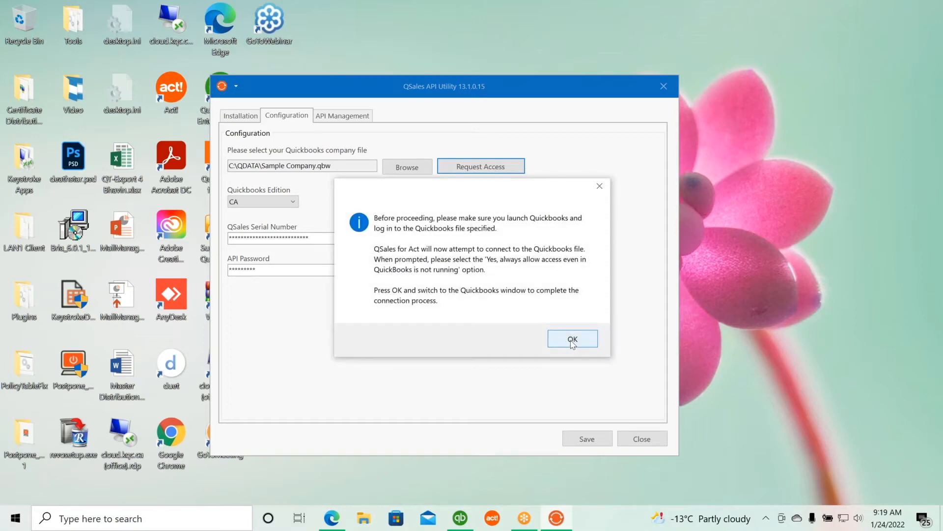
{"action": "left_click", "coordinate": [572, 340]}
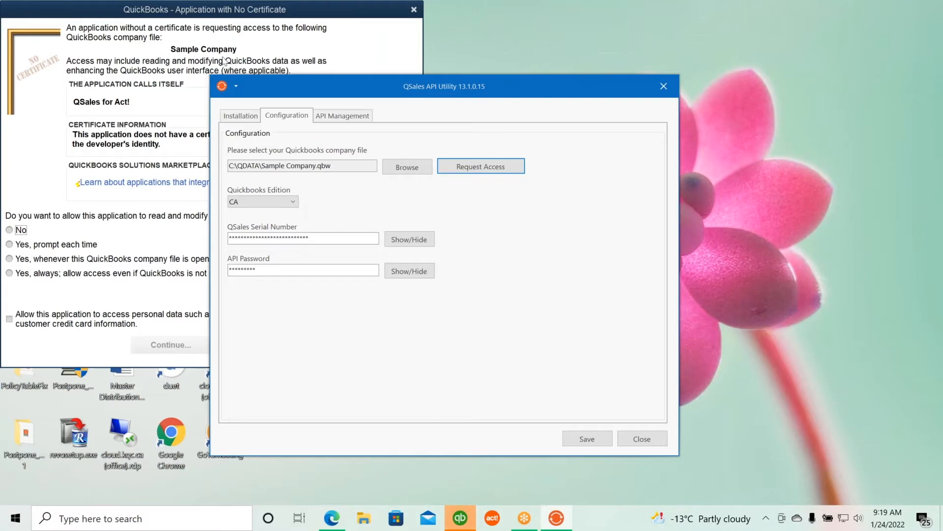
{"action": "left_click", "coordinate": [218, 14]}
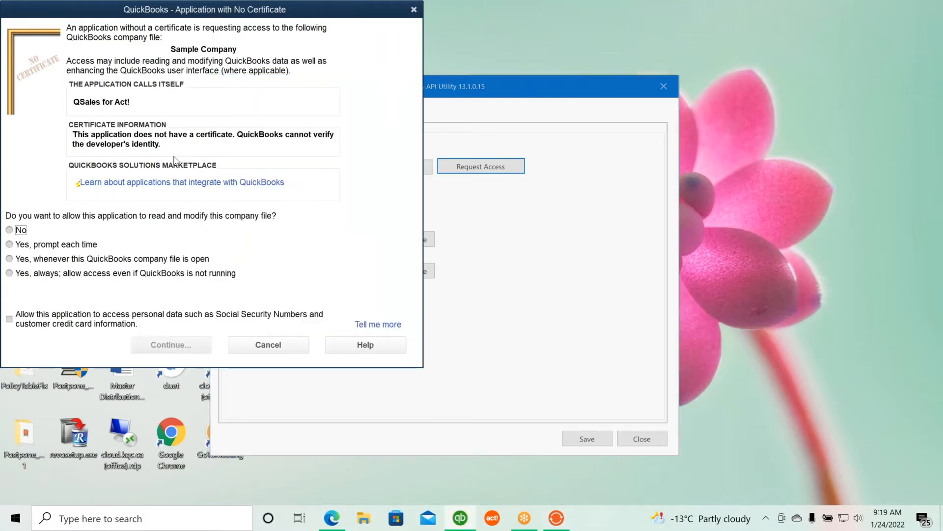
Authorize QSales for Act! to access the Sample Company file always, even when QuickBooks is not running, confirming each prompt
{"action": "left_click", "coordinate": [10, 273]}
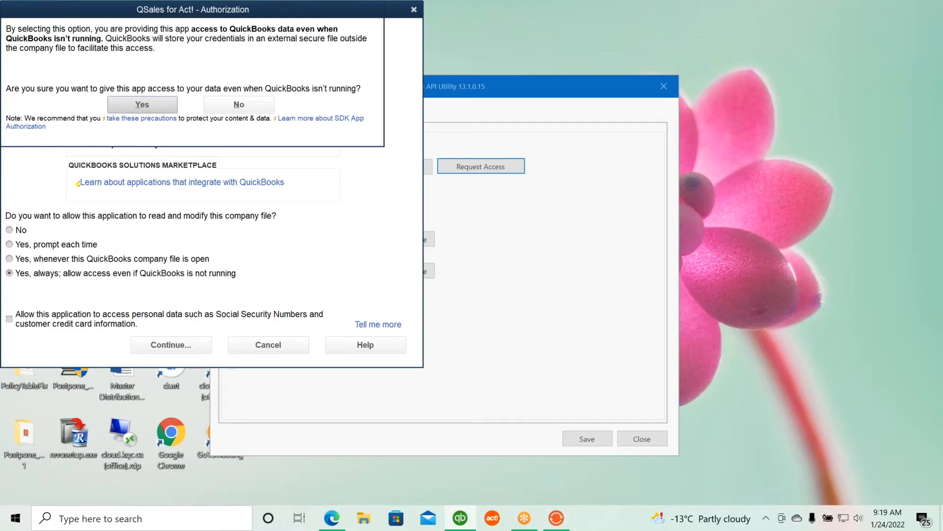
{"action": "left_click", "coordinate": [143, 105]}
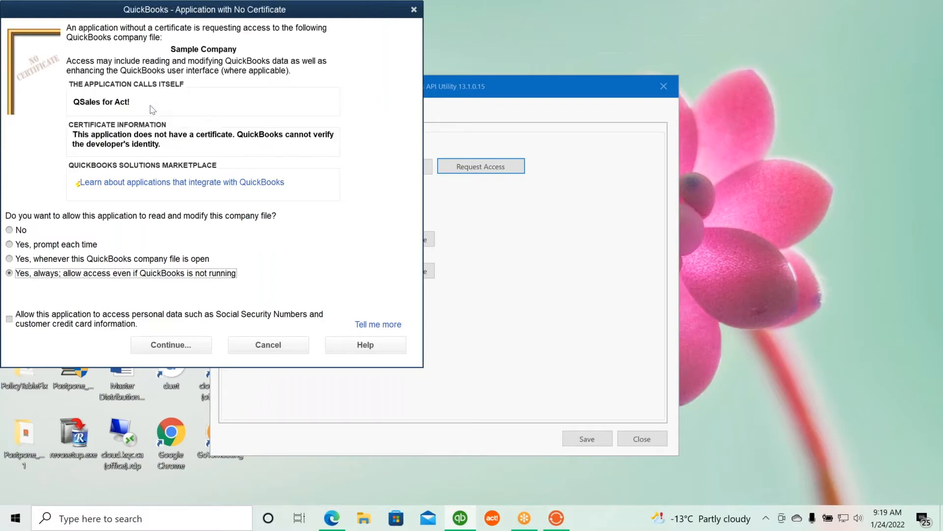
{"action": "left_click", "coordinate": [184, 351]}
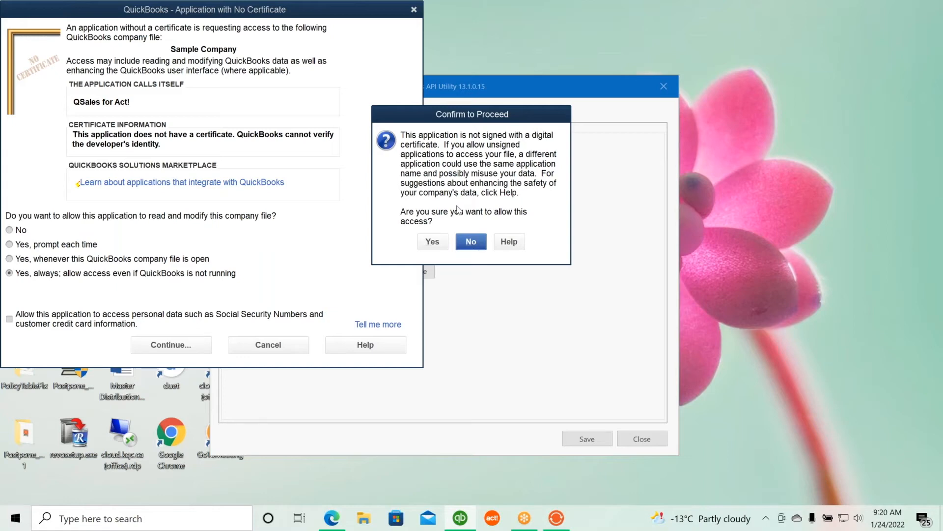
{"action": "left_click", "coordinate": [434, 242]}
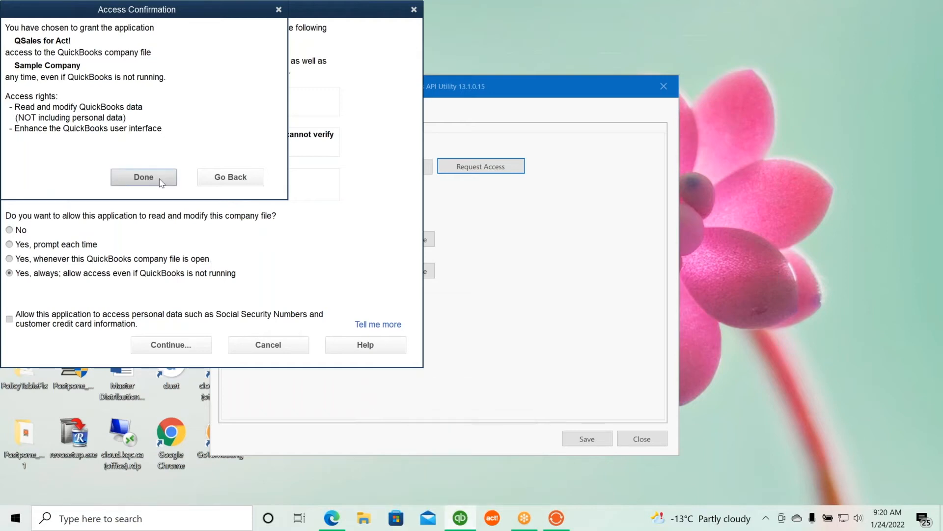
{"action": "left_click", "coordinate": [143, 178]}
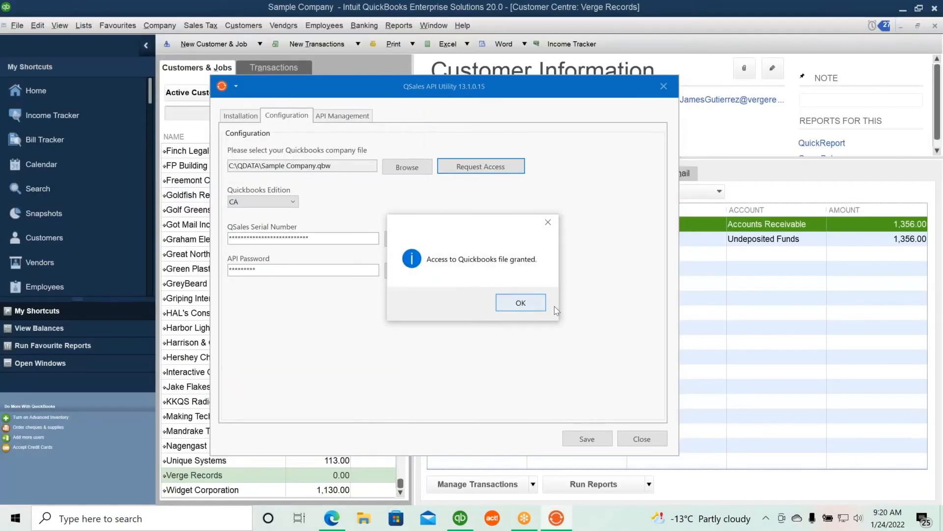
{"action": "left_click", "coordinate": [523, 303]}
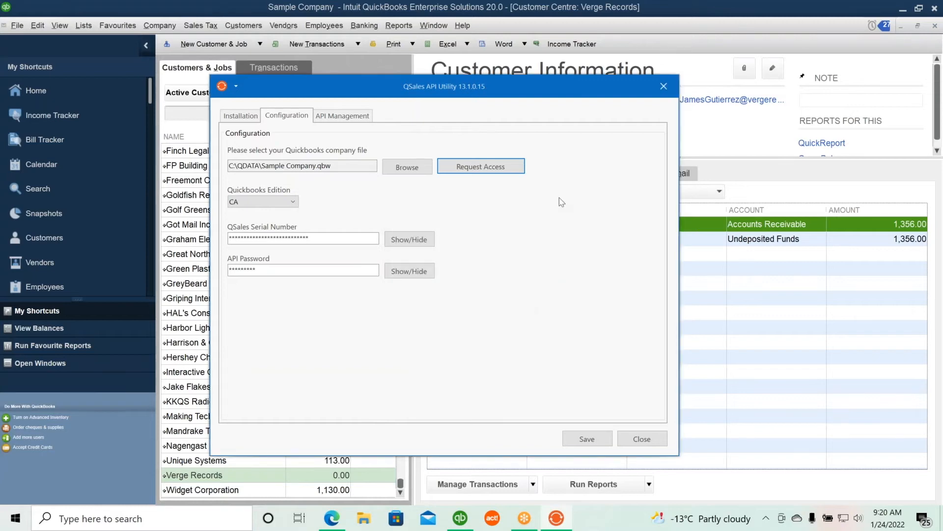
Open QuickBooks Preferences and review the Integrated Applications company preferences for QSales for Act! access
{"action": "left_click", "coordinate": [669, 5]}
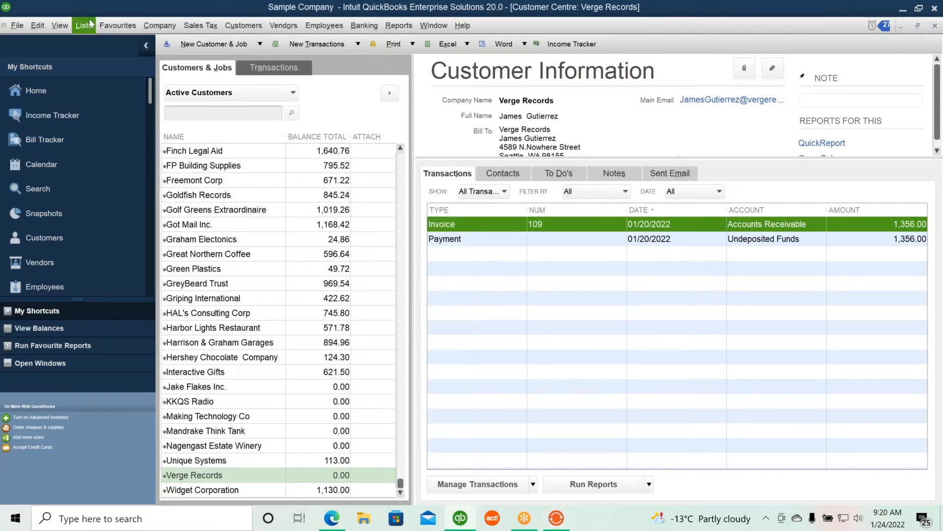
{"action": "left_click", "coordinate": [37, 25]}
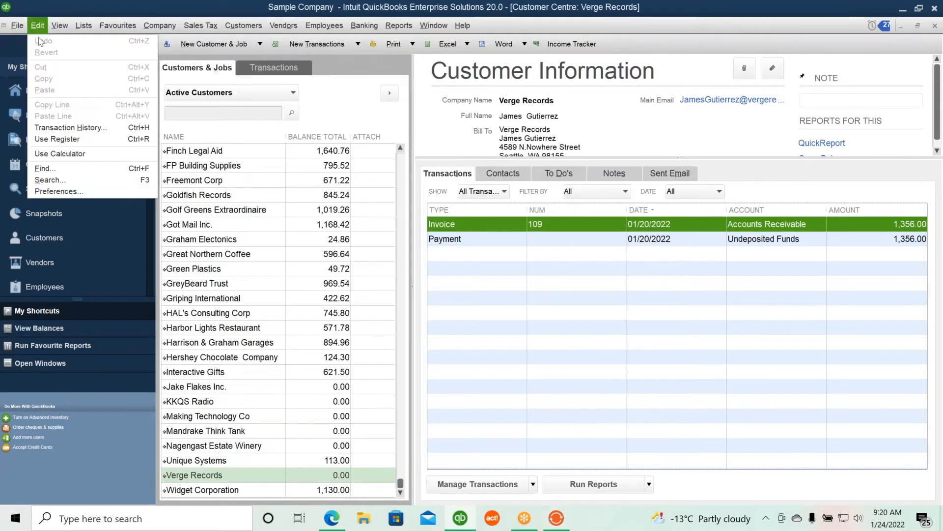
{"action": "left_click", "coordinate": [58, 192]}
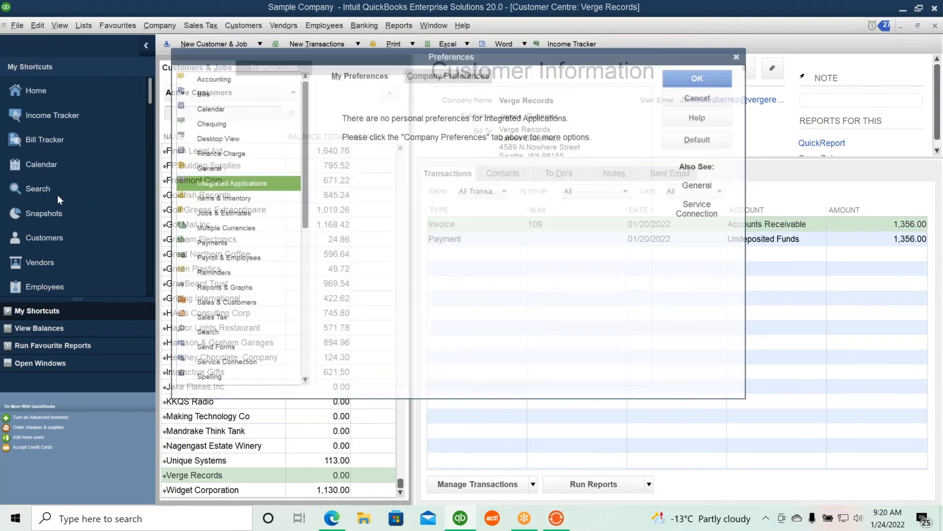
{"action": "left_click_drag", "start_coordinate": [543, 60], "coordinate": [422, 92]}
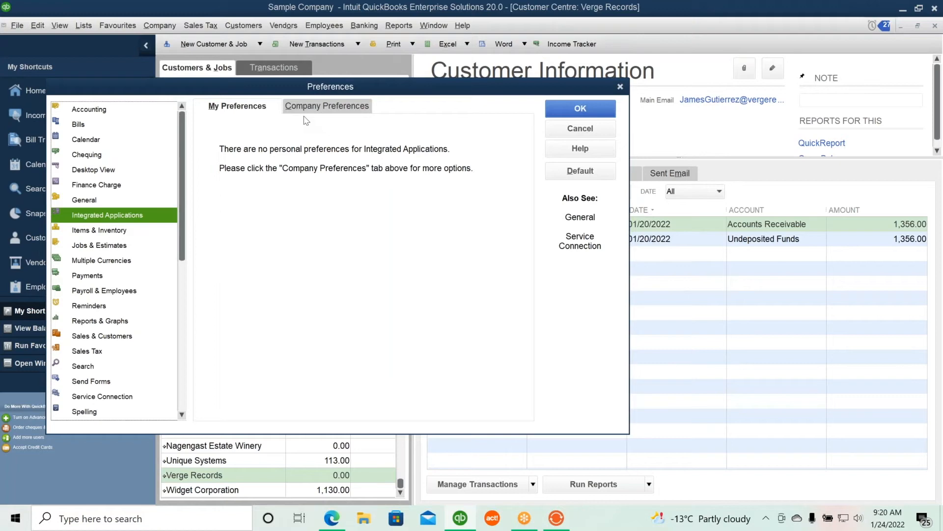
{"action": "left_click", "coordinate": [314, 108]}
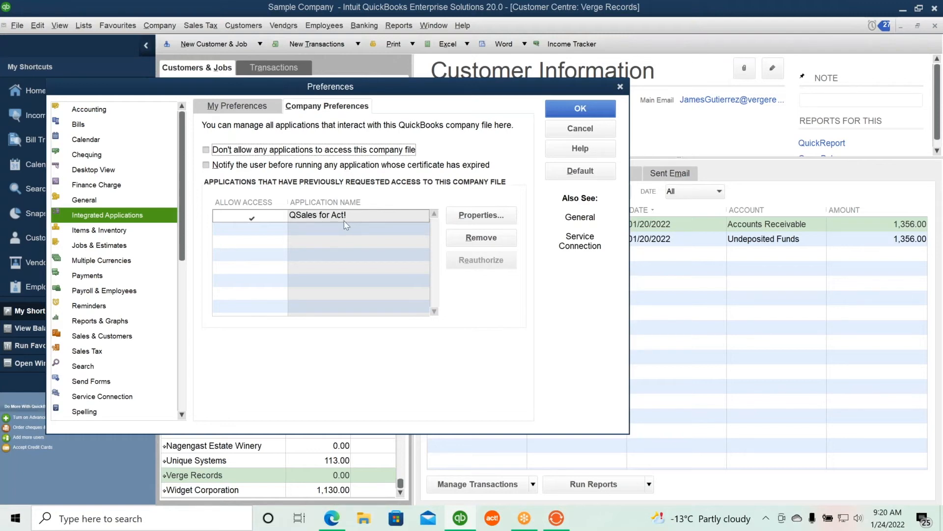
{"action": "left_click", "coordinate": [576, 109]}
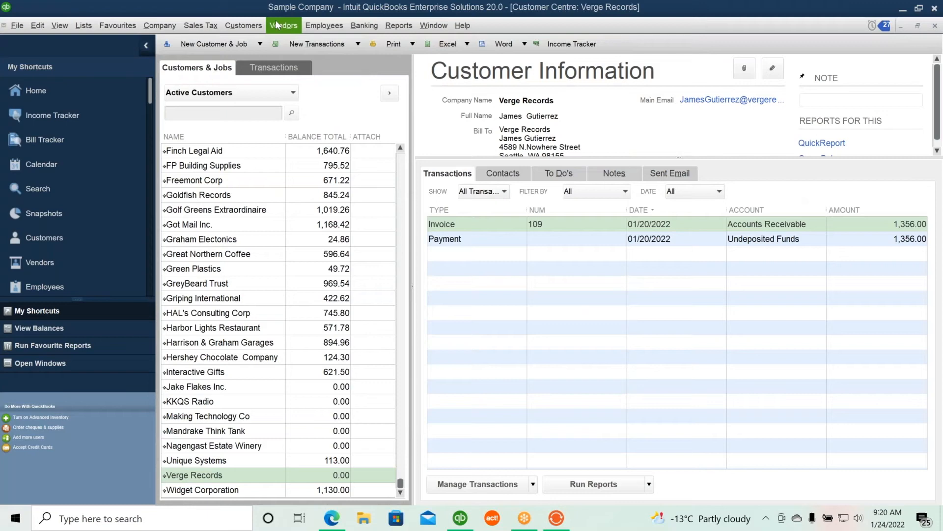
Minimize QuickBooks and run the QSales API Application from the Personal API Management settings of the utility
{"action": "left_click_drag", "start_coordinate": [251, 12], "coordinate": [263, 103]}
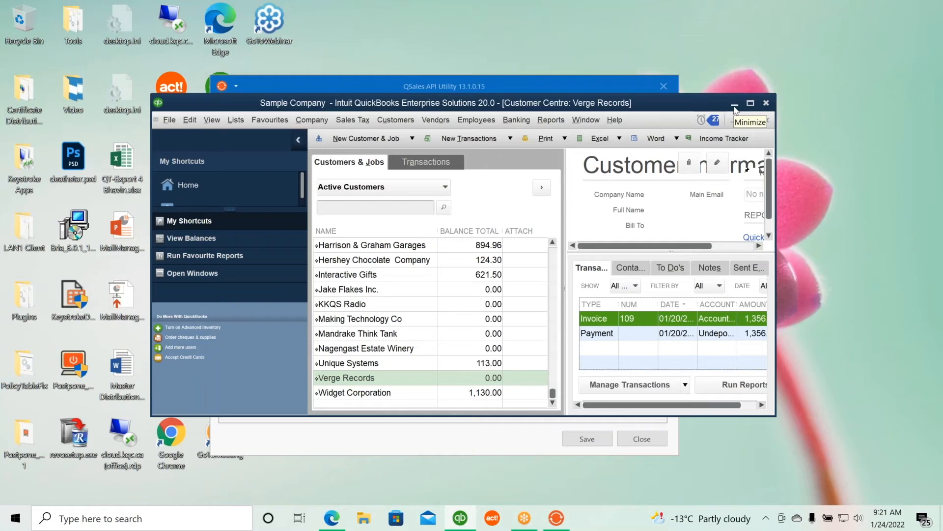
{"action": "left_click", "coordinate": [734, 105]}
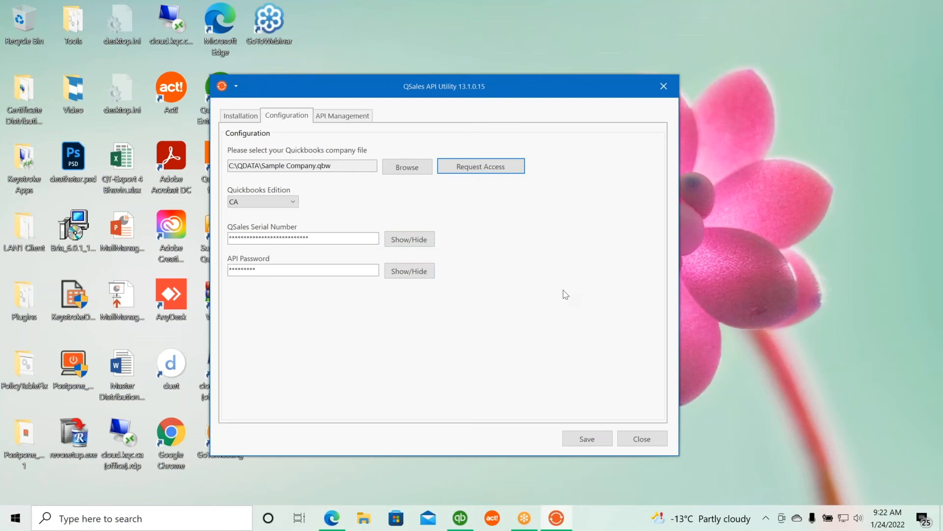
{"action": "left_click", "coordinate": [343, 118]}
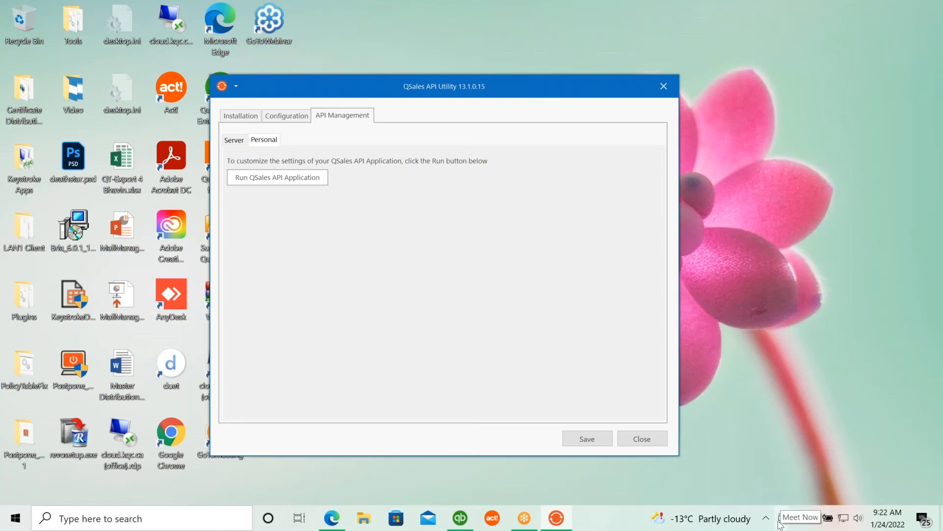
{"action": "left_click", "coordinate": [288, 181]}
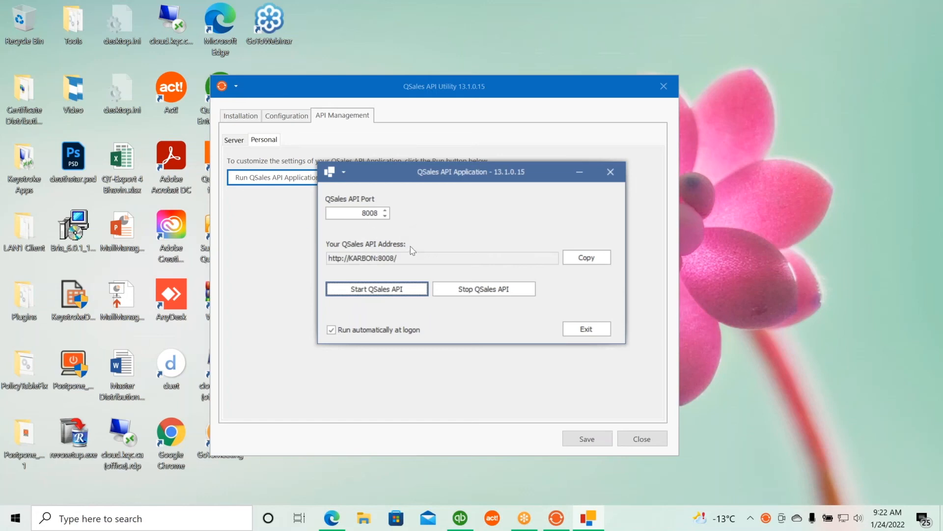
Start the QSales API server on port 8008 and confirm the start prompts
{"action": "left_click", "coordinate": [386, 211]}
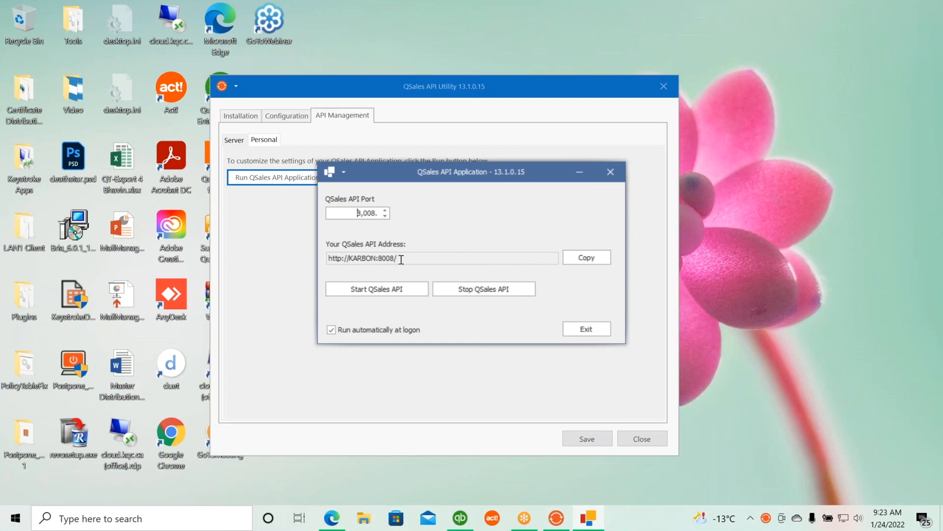
{"action": "left_click", "coordinate": [397, 289]}
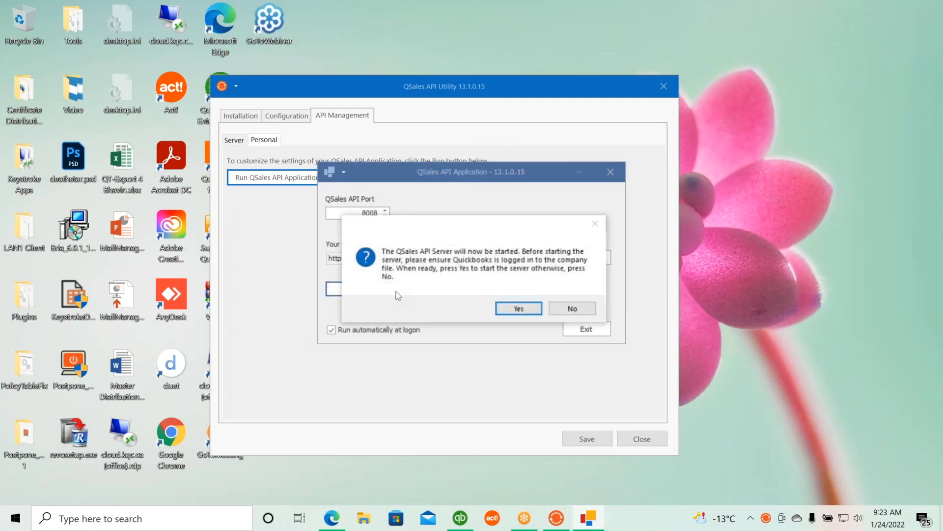
{"action": "left_click", "coordinate": [517, 309]}
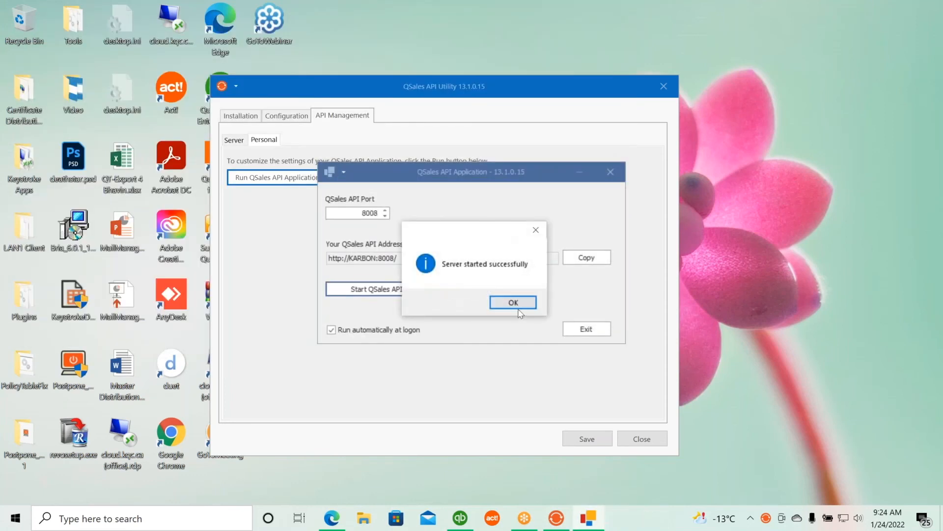
{"action": "left_click", "coordinate": [510, 302]}
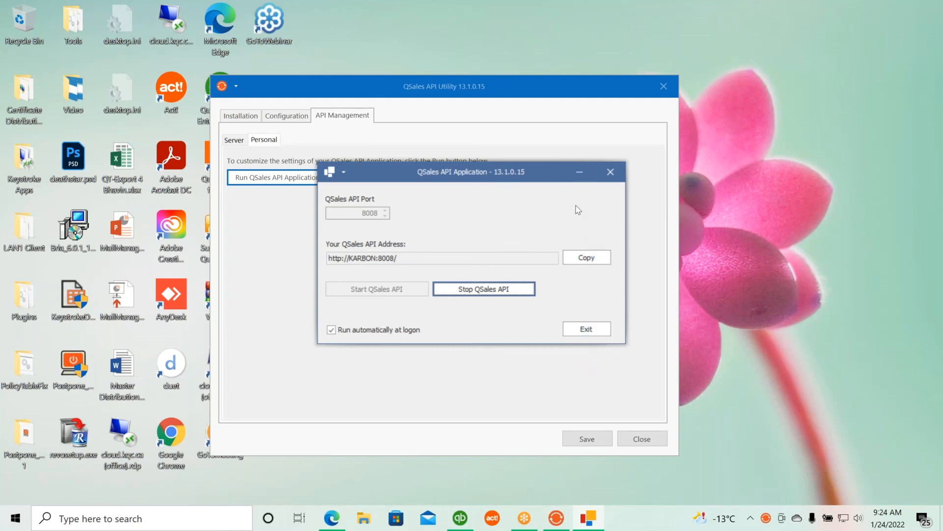
Minimize the QSales API Application, then save the QSales API Utility settings and close the utility
{"action": "left_click", "coordinate": [578, 172]}
{"action": "left_click", "coordinate": [605, 440]}
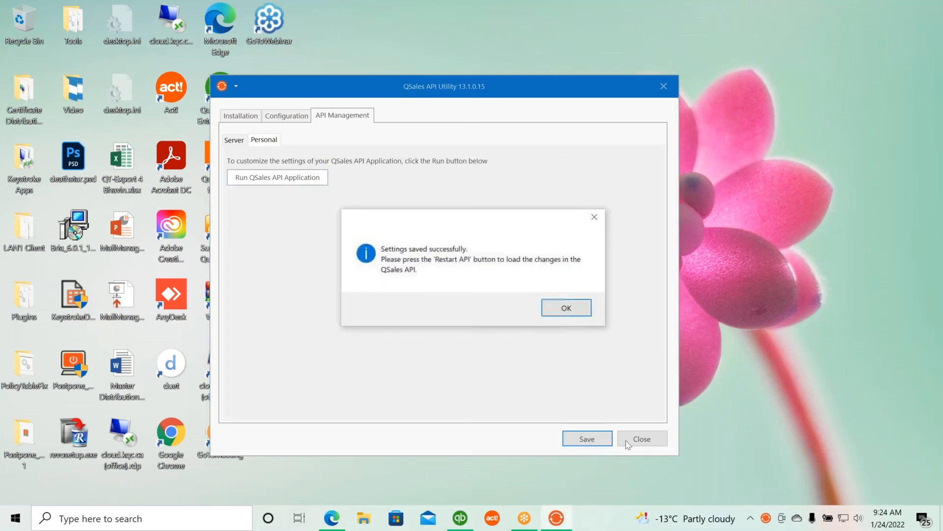
{"action": "left_click", "coordinate": [559, 309]}
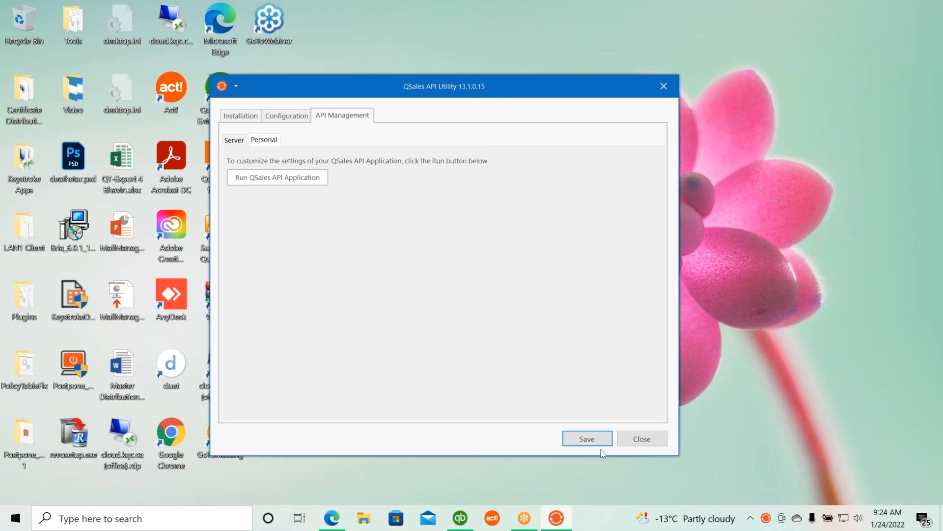
{"action": "left_click", "coordinate": [639, 440]}
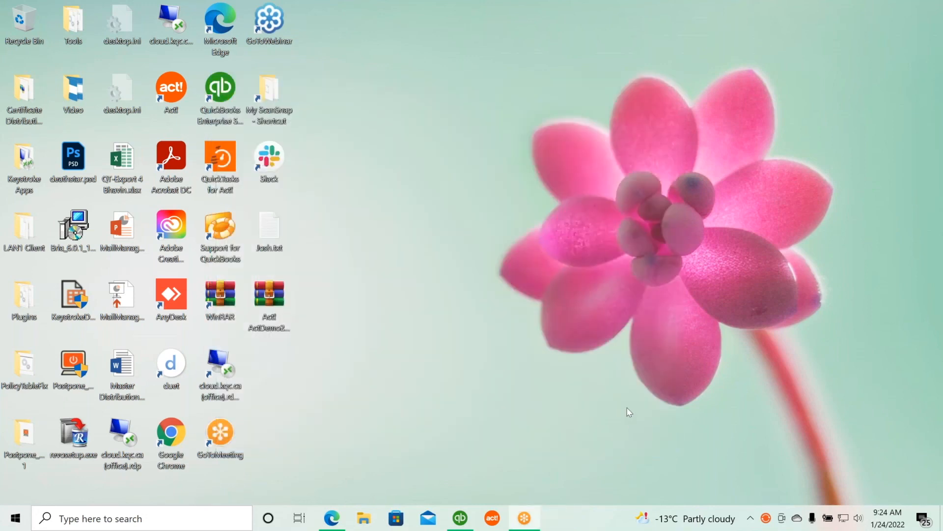